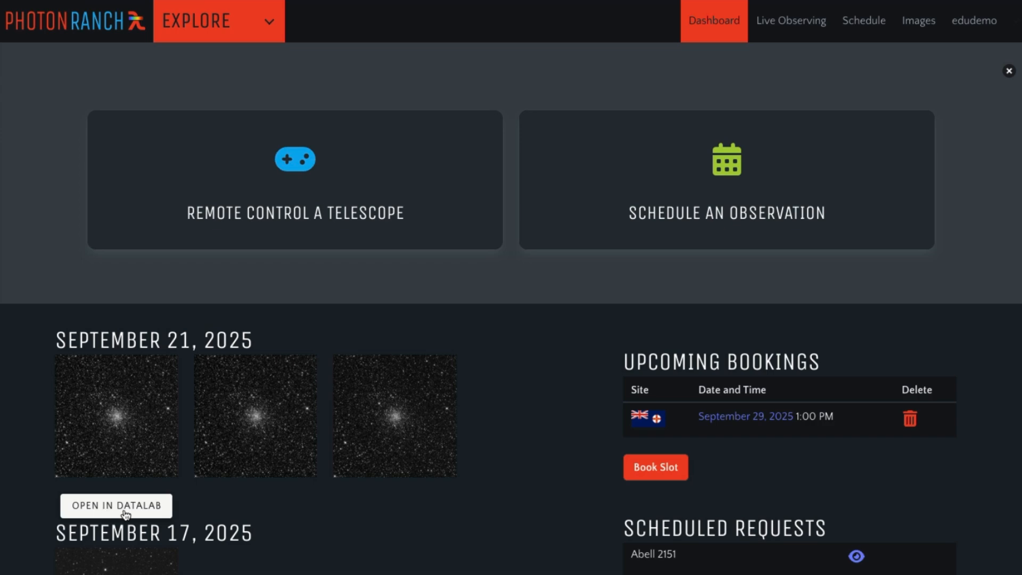
# Step: Open the September 21 M71 observation in Datalab and check a frame's observation details
pyautogui.click(124, 511)
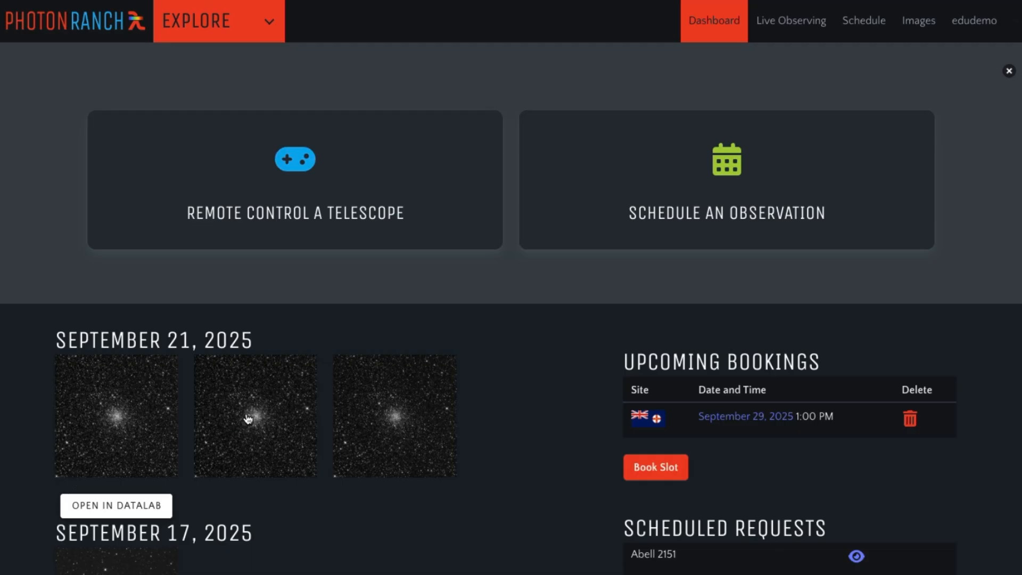
pyautogui.click(407, 425)
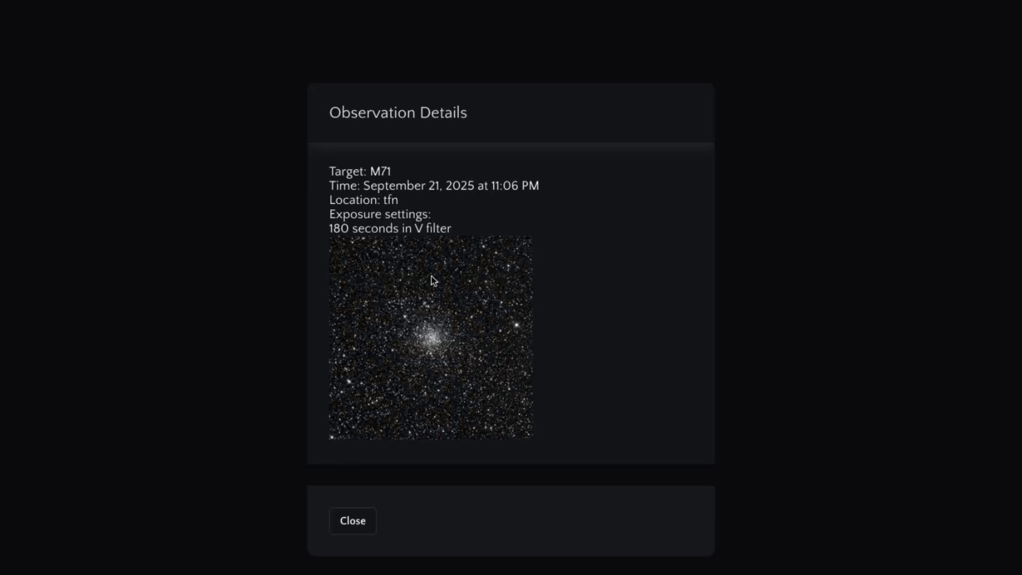
pyautogui.click(358, 523)
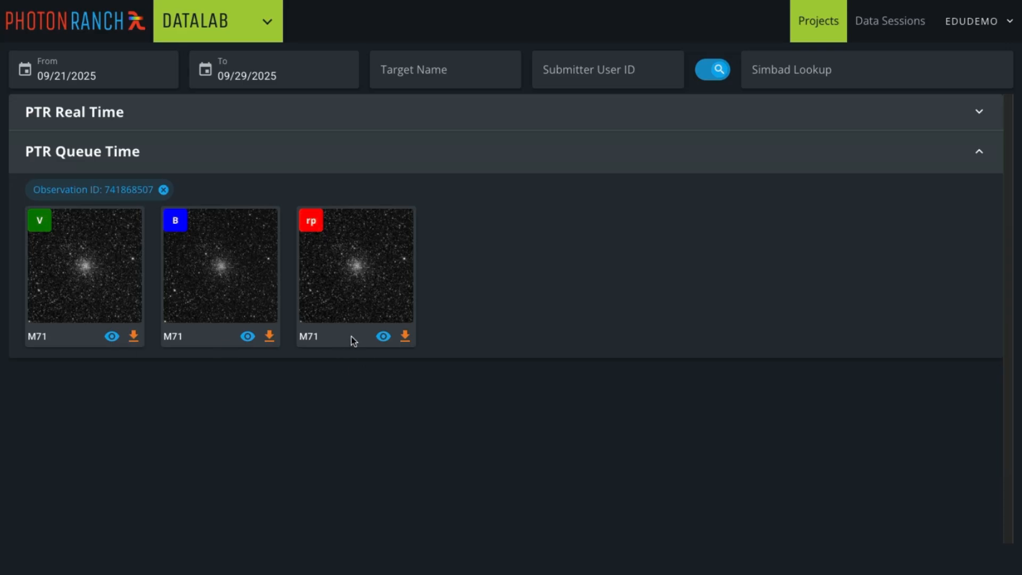
# Step: Preview the V-filter M71 frame full size, brightening it by lowering the display maximum
pyautogui.click(112, 339)
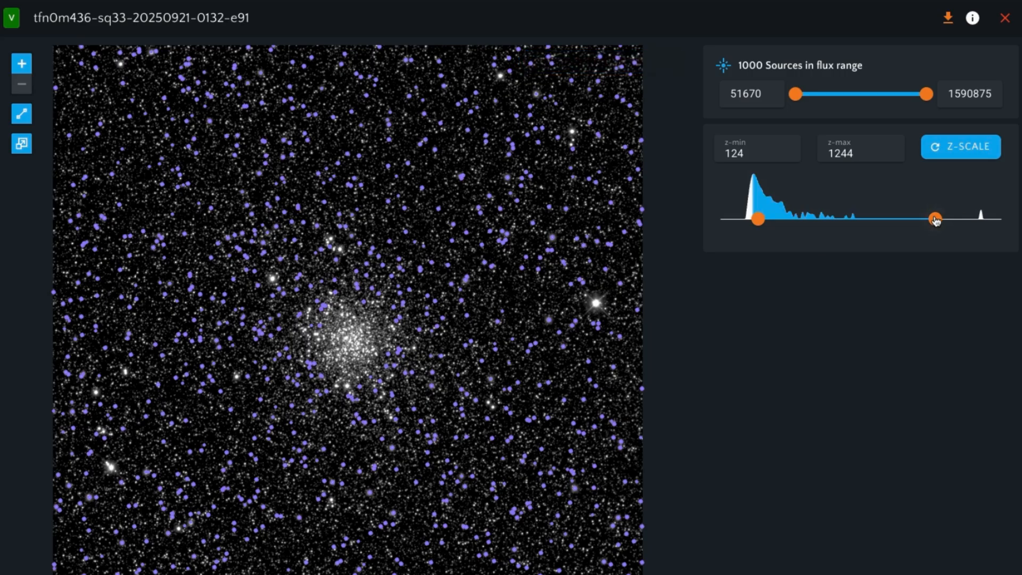
pyautogui.moveTo(935, 221); pyautogui.dragTo(886, 221)
pyautogui.moveTo(758, 219)
pyautogui.mouseDown()
pyautogui.moveTo(745, 226)
pyautogui.moveTo(761, 224)
pyautogui.mouseUp()
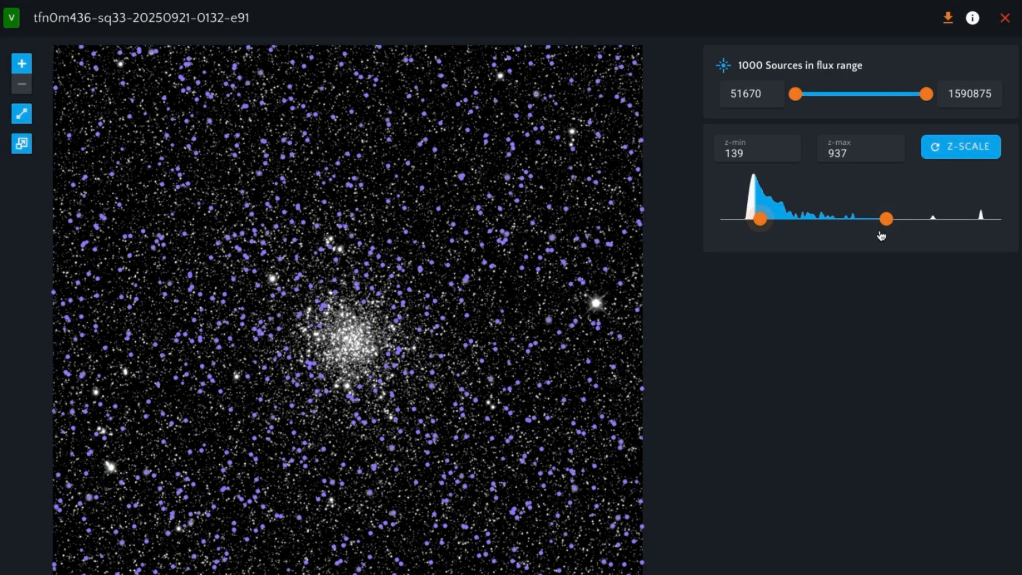
pyautogui.moveTo(886, 219); pyautogui.dragTo(795, 222)
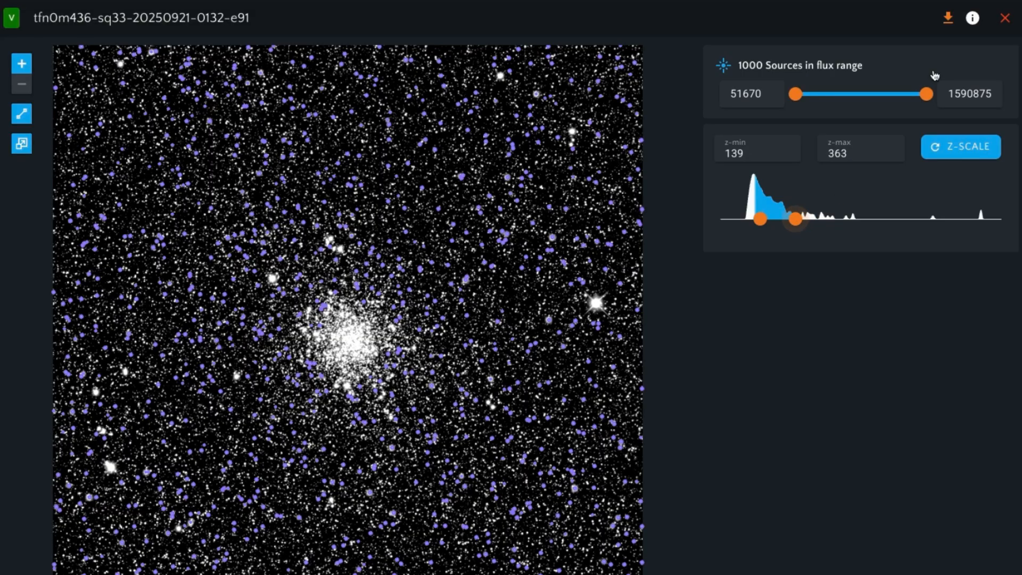
pyautogui.click(948, 20)
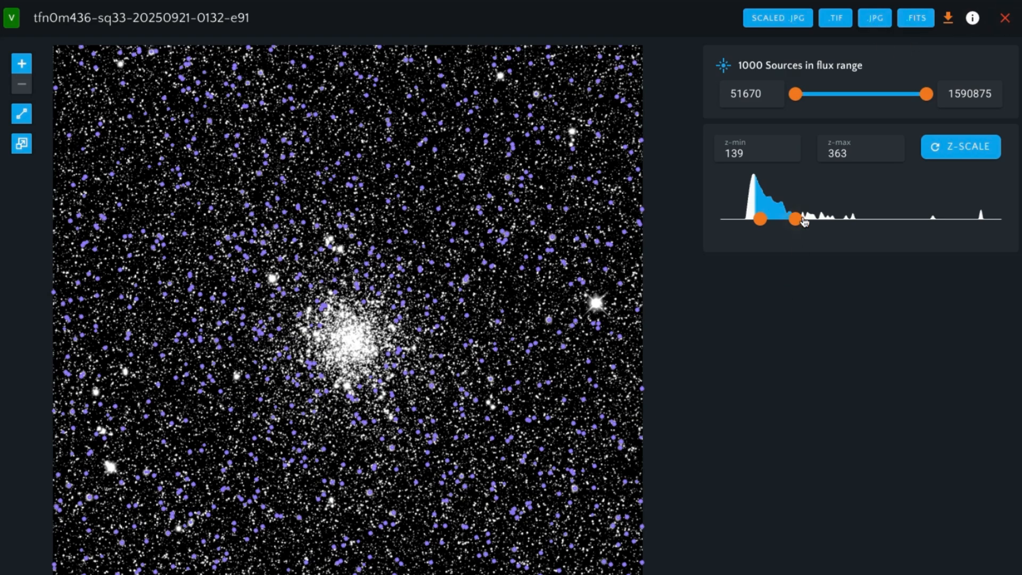
pyautogui.click(1008, 17)
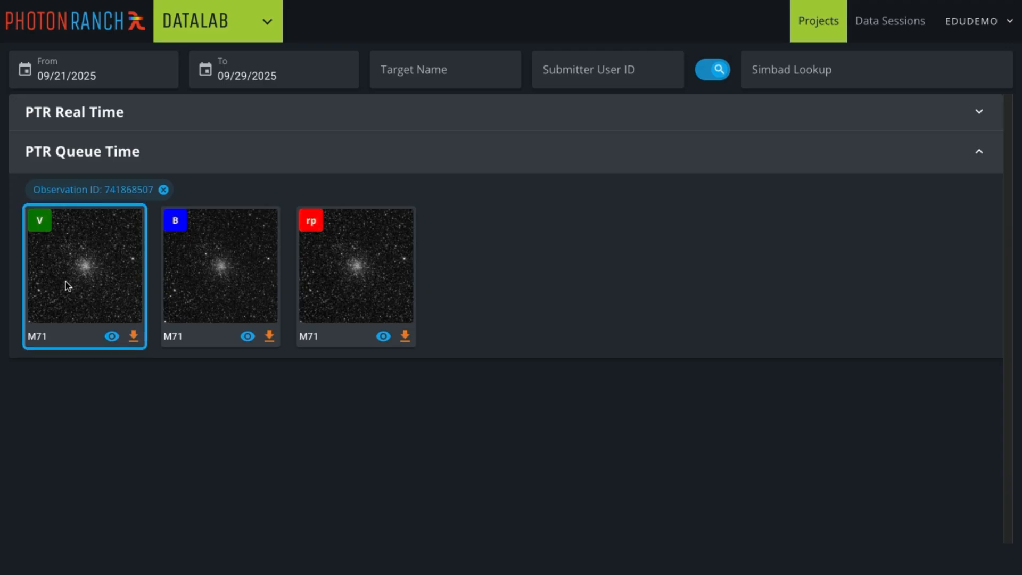
# Step: Put the M71 V, B and rp frames into a new data session named 'Color session'
pyautogui.click(216, 285)
pyautogui.click(353, 284)
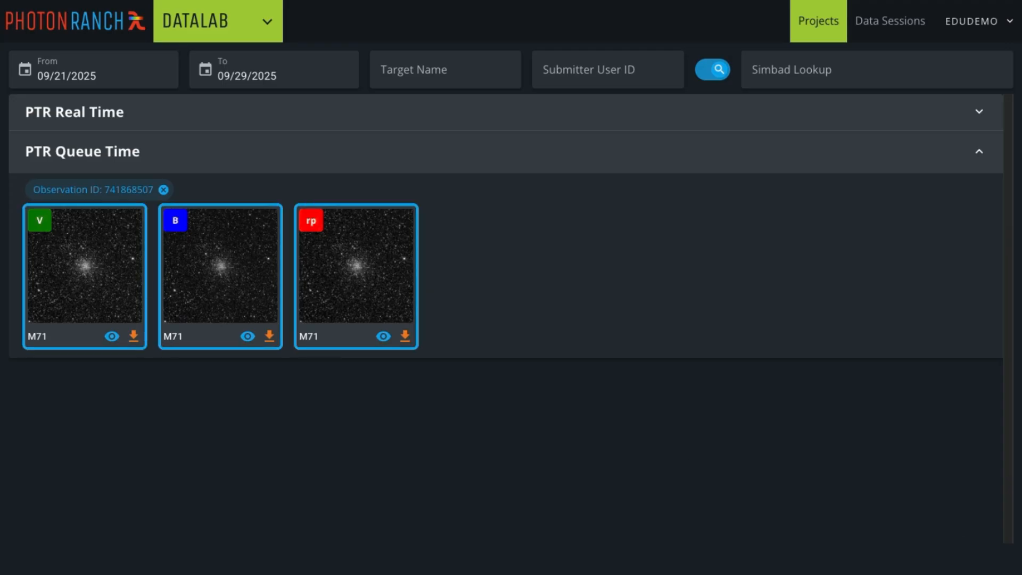
pyautogui.click(788, 571)
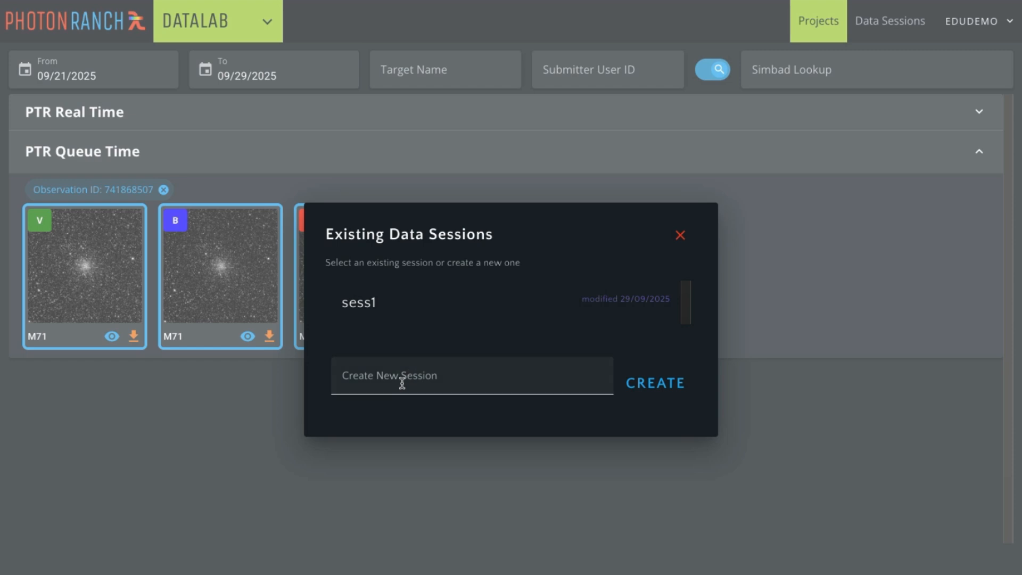
pyautogui.click(402, 383)
pyautogui.write('Col')
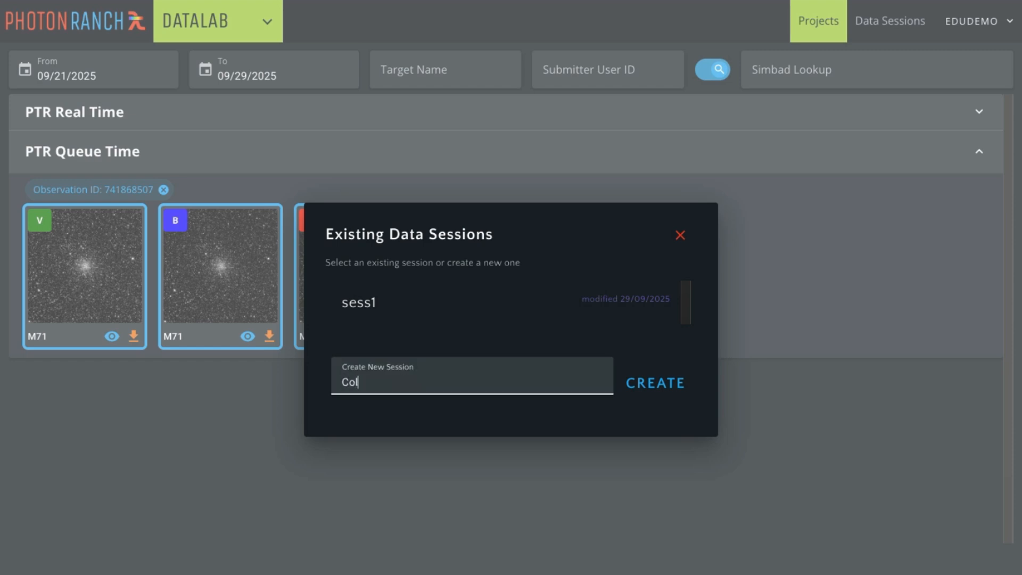
pyautogui.write('or session')
pyautogui.click(660, 383)
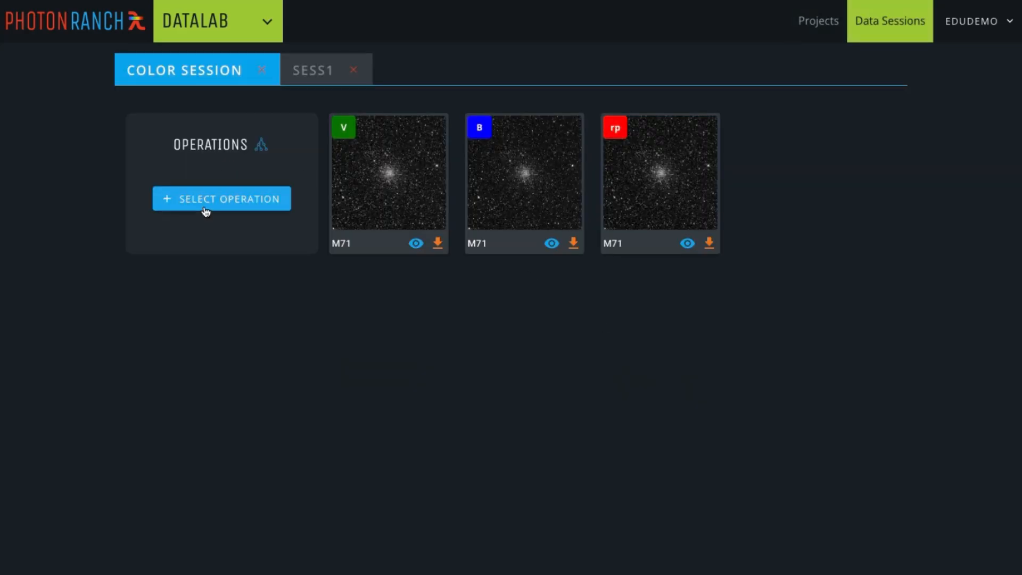
# Step: Add an RGB Stack operation to the session and move on to channel setup
pyautogui.click(192, 201)
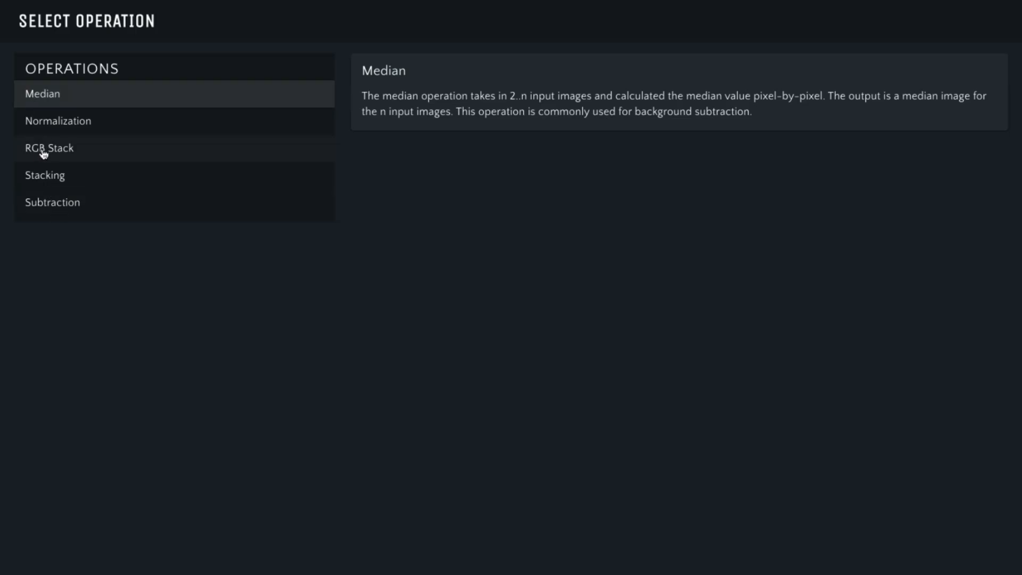
pyautogui.click(68, 153)
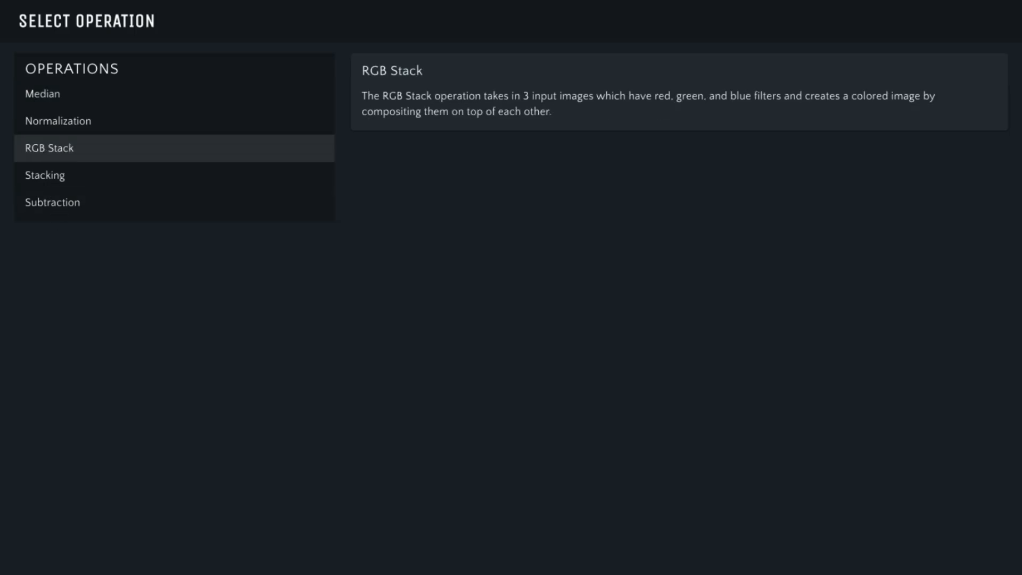
pyautogui.click(804, 573)
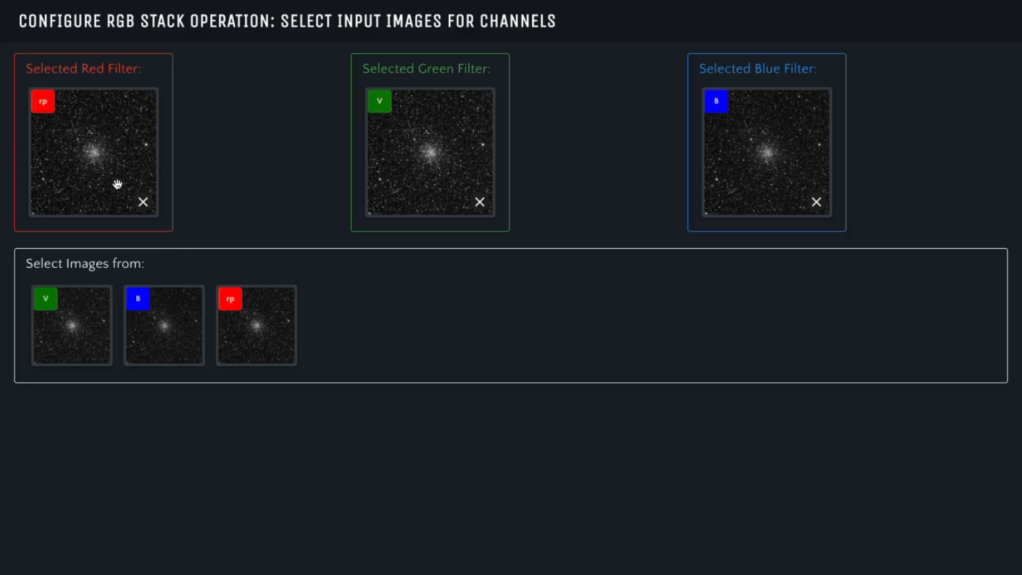
# Step: Replace the Red Filter channel image with the M71 rp frame
pyautogui.click(143, 201)
pyautogui.moveTo(266, 341); pyautogui.dragTo(107, 133)
pyautogui.click(143, 202)
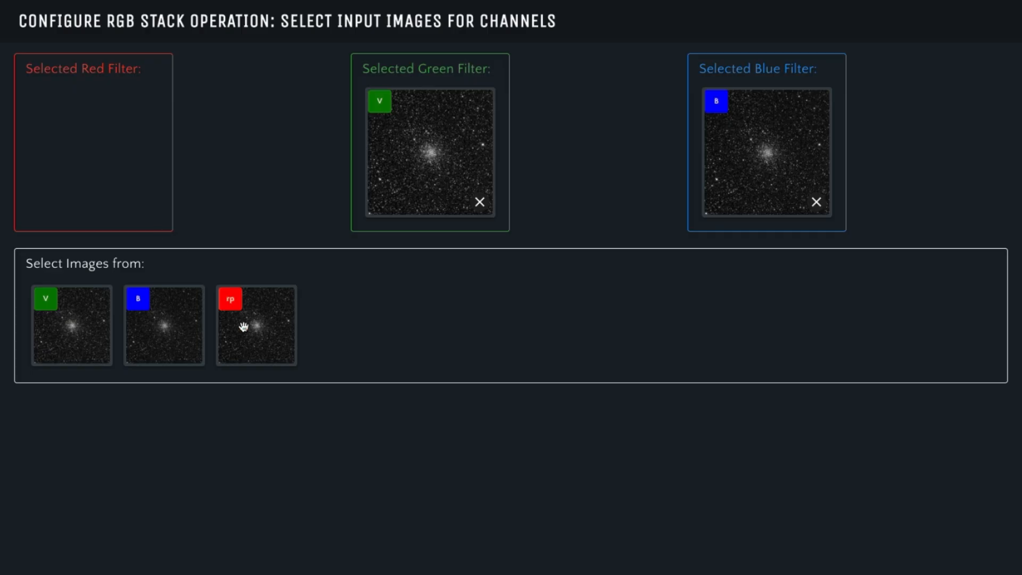
pyautogui.moveTo(243, 326); pyautogui.dragTo(78, 146)
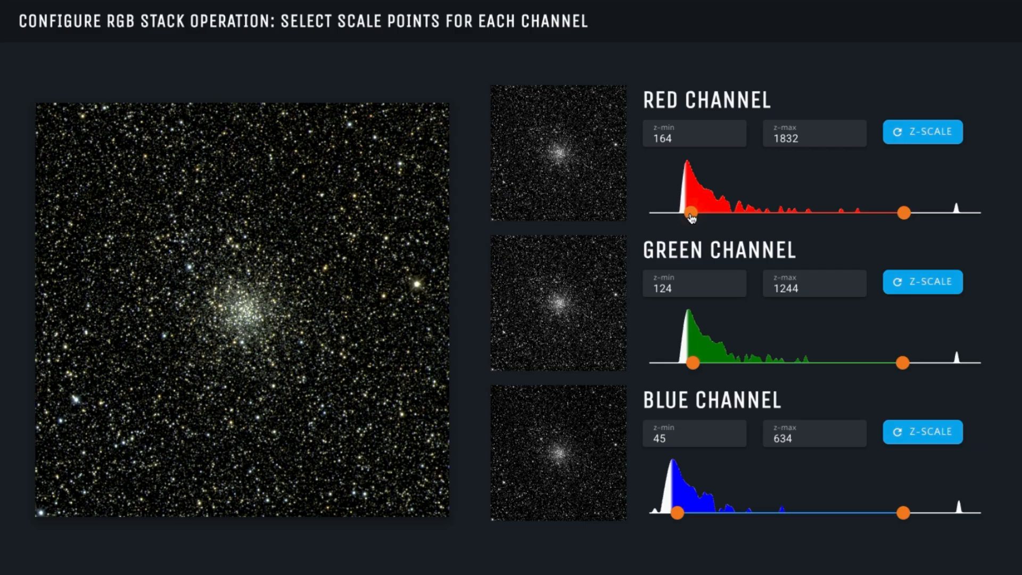
# Step: Adjust the channel lower limits, ending with red 181, green 125 and blue lowered
pyautogui.moveTo(692, 215); pyautogui.dragTo(677, 214)
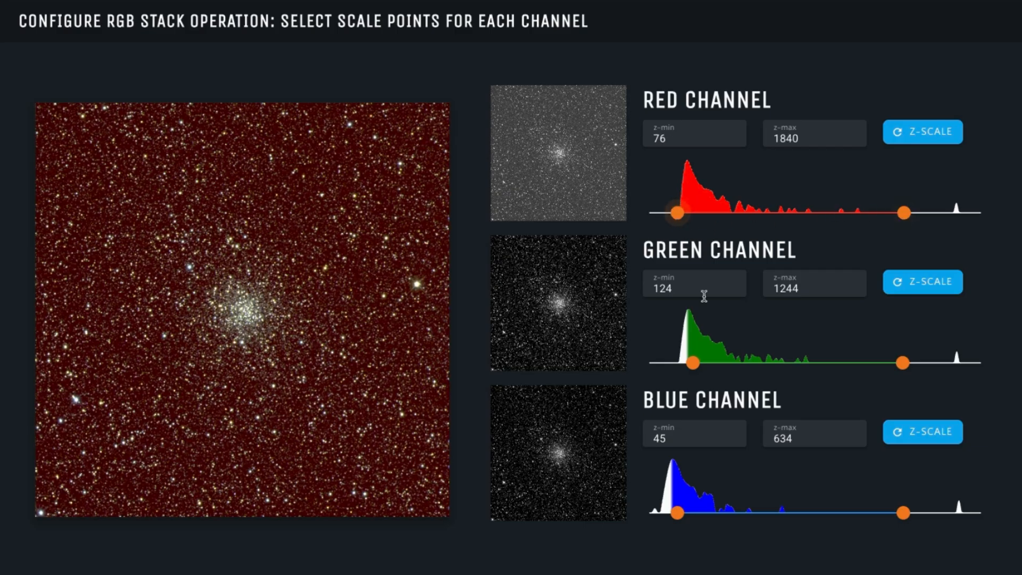
pyautogui.moveTo(691, 373); pyautogui.dragTo(677, 376)
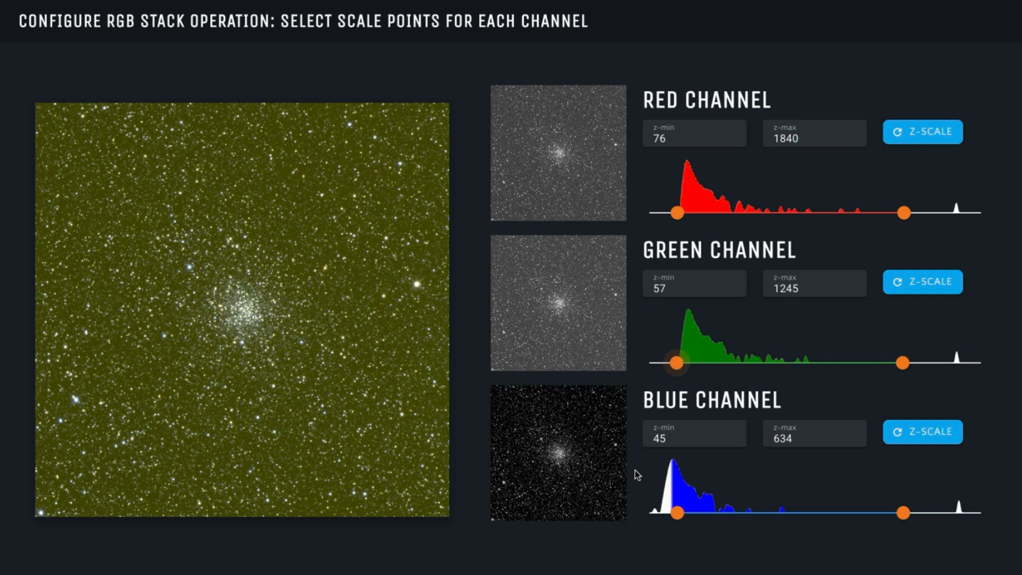
pyautogui.moveTo(677, 517); pyautogui.dragTo(708, 514)
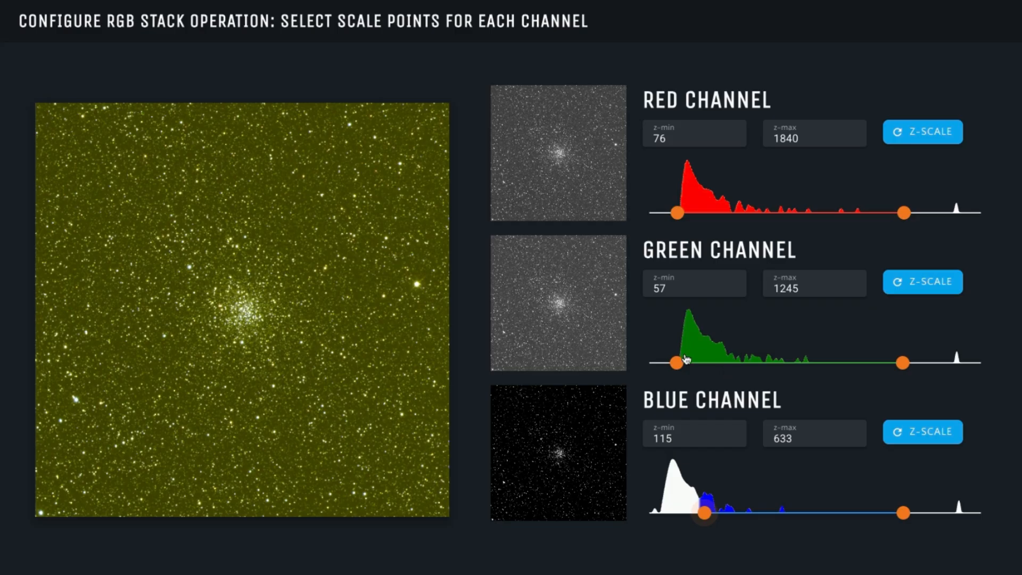
pyautogui.moveTo(677, 363); pyautogui.dragTo(734, 376)
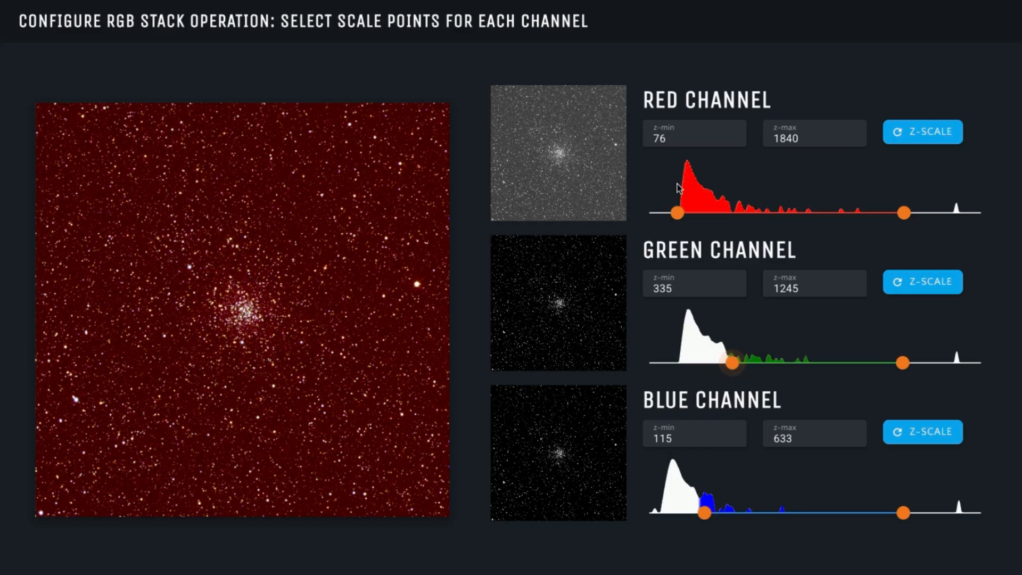
pyautogui.moveTo(680, 215); pyautogui.dragTo(734, 223)
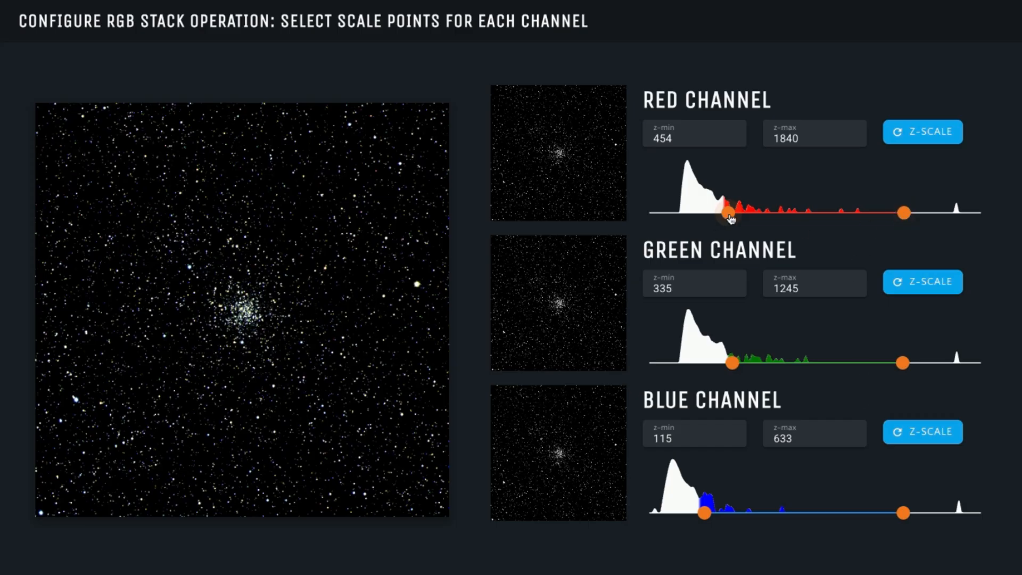
pyautogui.moveTo(731, 218); pyautogui.dragTo(697, 218)
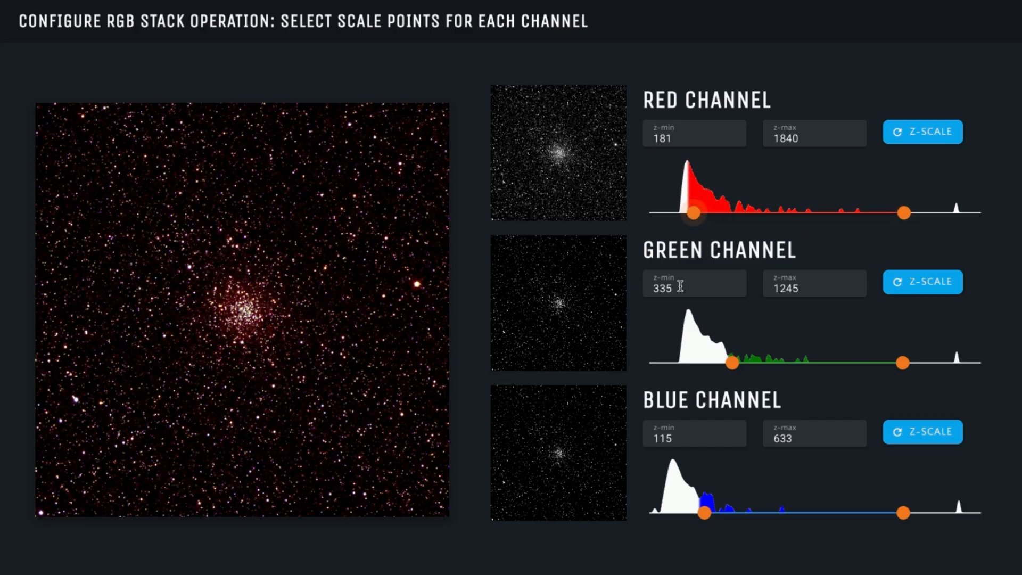
pyautogui.moveTo(732, 363); pyautogui.dragTo(693, 366)
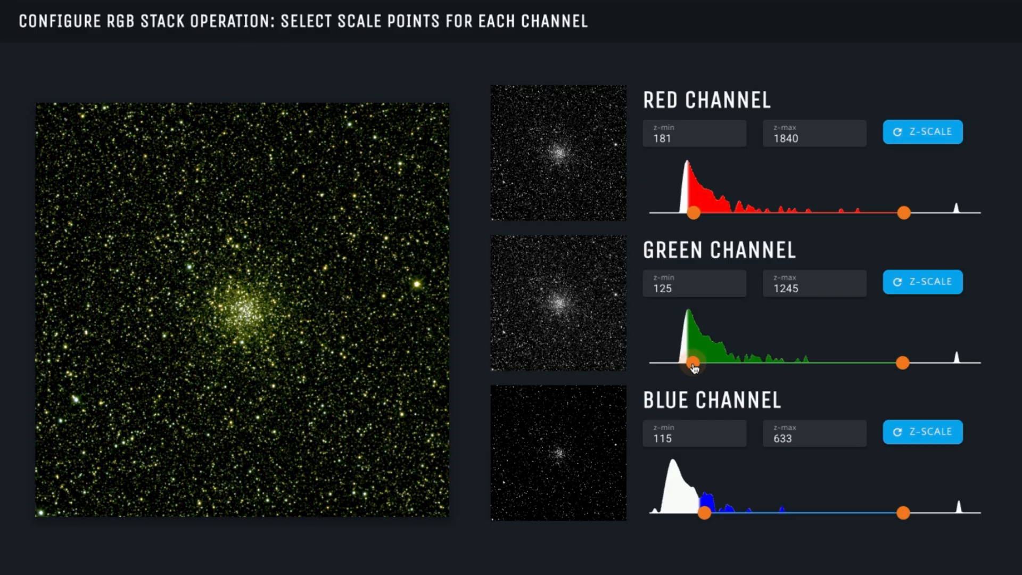
pyautogui.moveTo(705, 514); pyautogui.dragTo(677, 514)
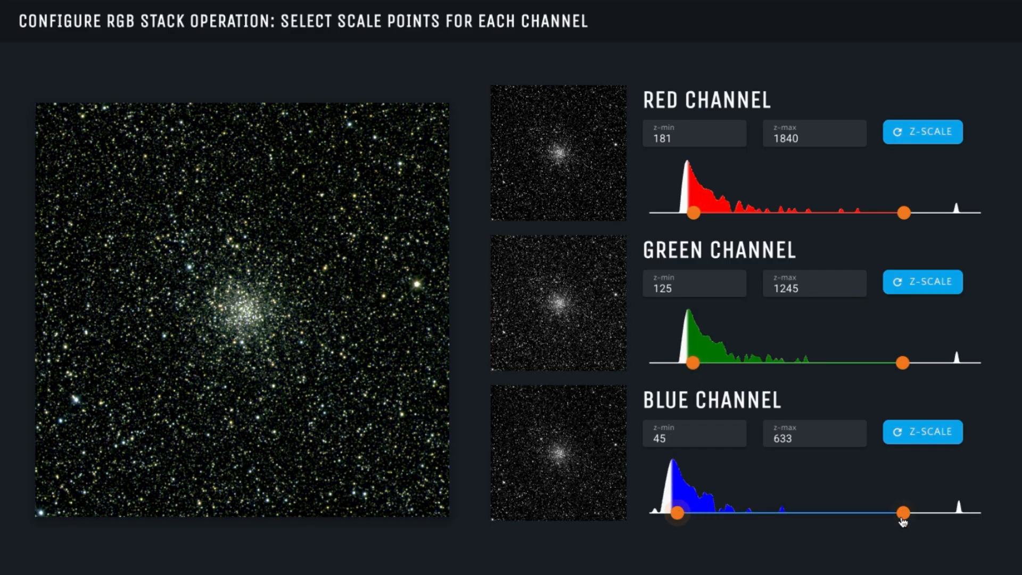
# Step: Lower the upper limits to blue 360, green 881 and red 1273
pyautogui.moveTo(903, 519); pyautogui.dragTo(799, 519)
pyautogui.moveTo(903, 362); pyautogui.dragTo(818, 378)
pyautogui.moveTo(904, 214); pyautogui.dragTo(838, 231)
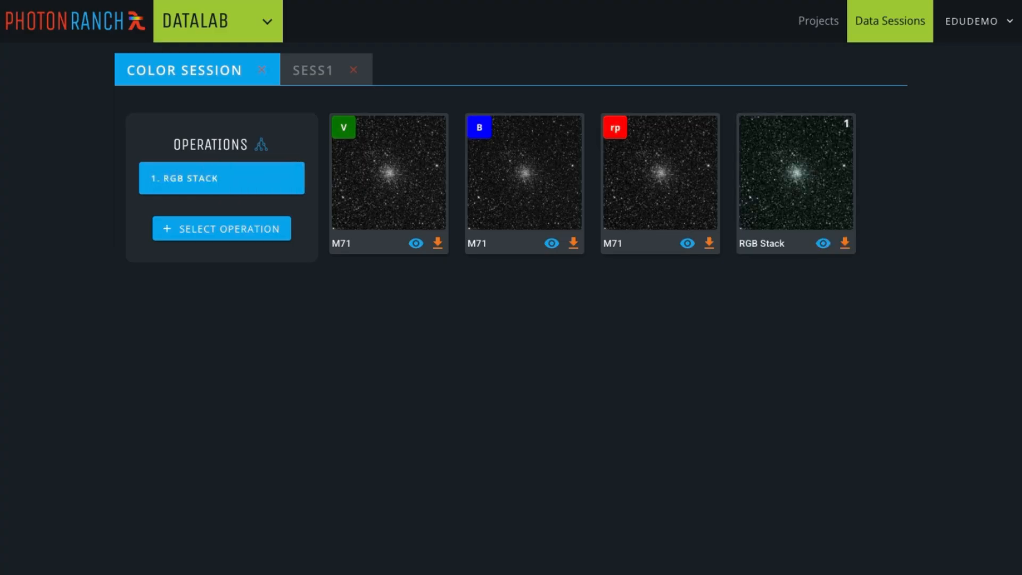
# Step: View the M71 RGB Stack composite full size, then go to the Projects library
pyautogui.click(823, 245)
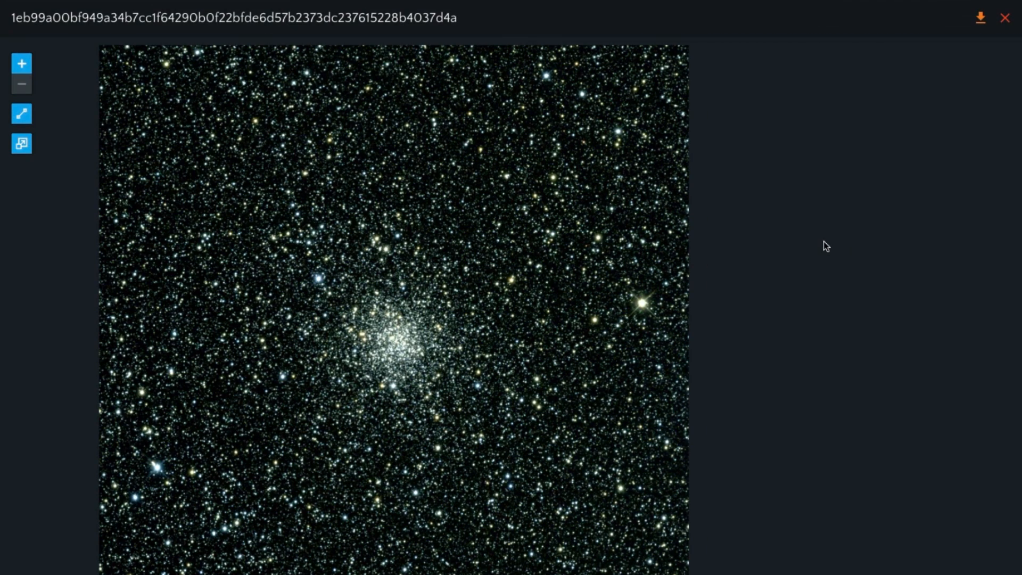
pyautogui.click(981, 21)
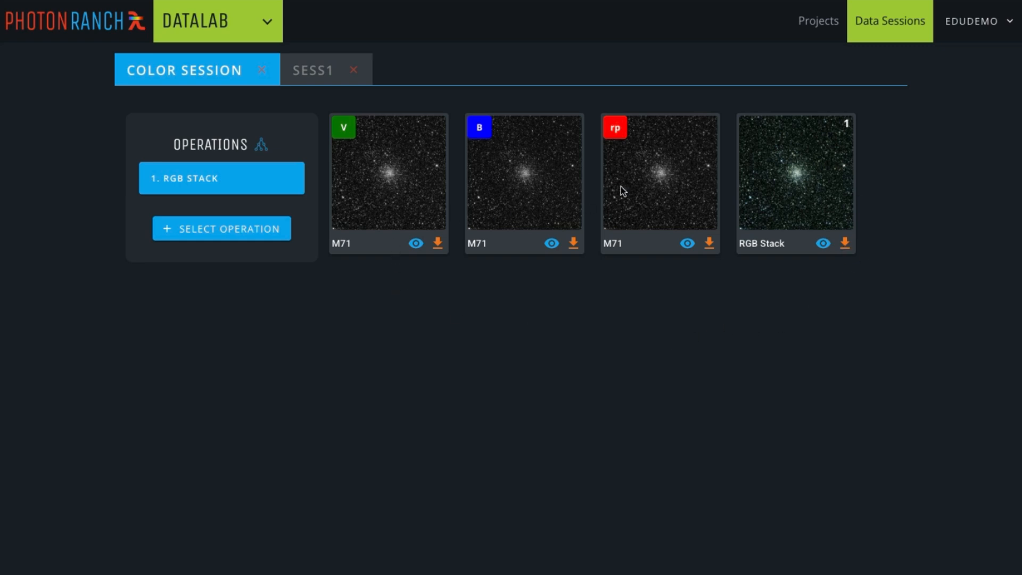
pyautogui.click(811, 27)
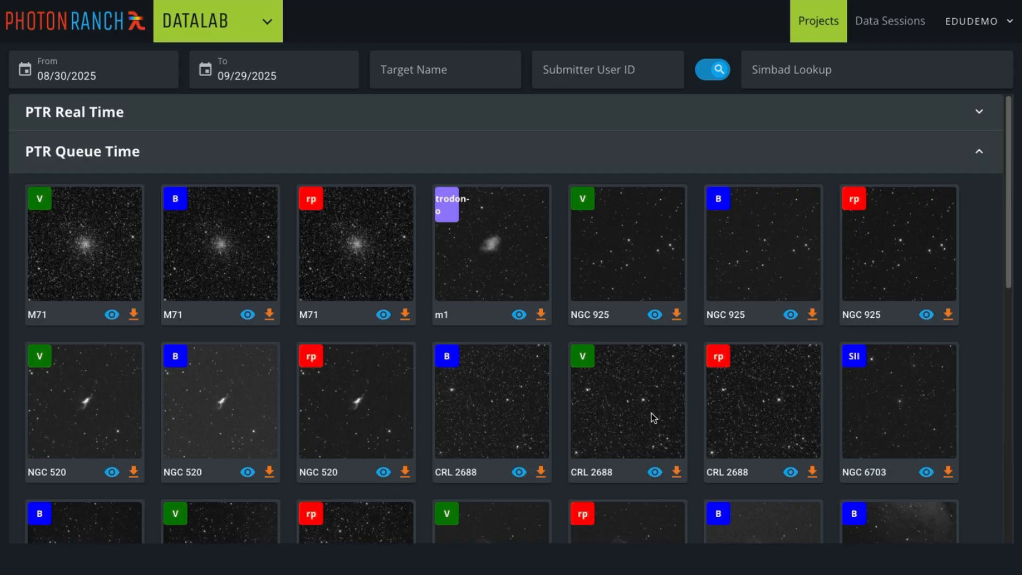
# Step: Add the M110 rp, B and V images to the existing Color session
pyautogui.scroll(-5, 651, 413)
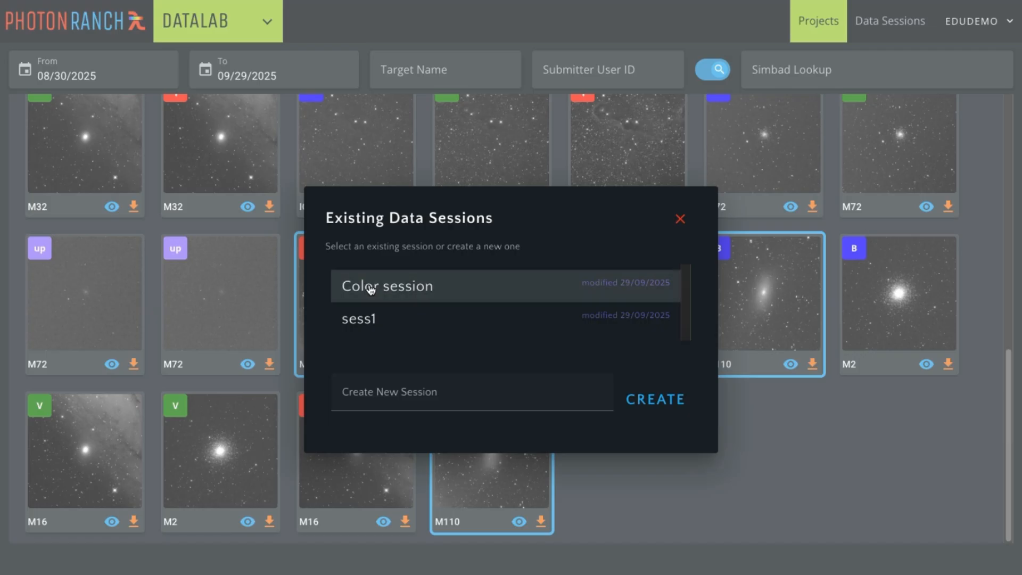
pyautogui.click(371, 289)
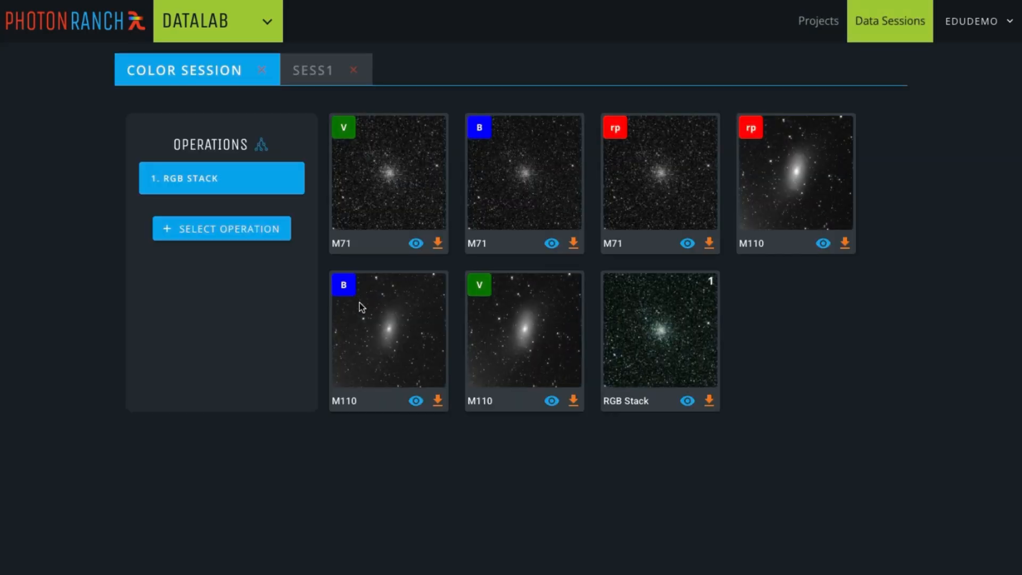
pyautogui.click(226, 230)
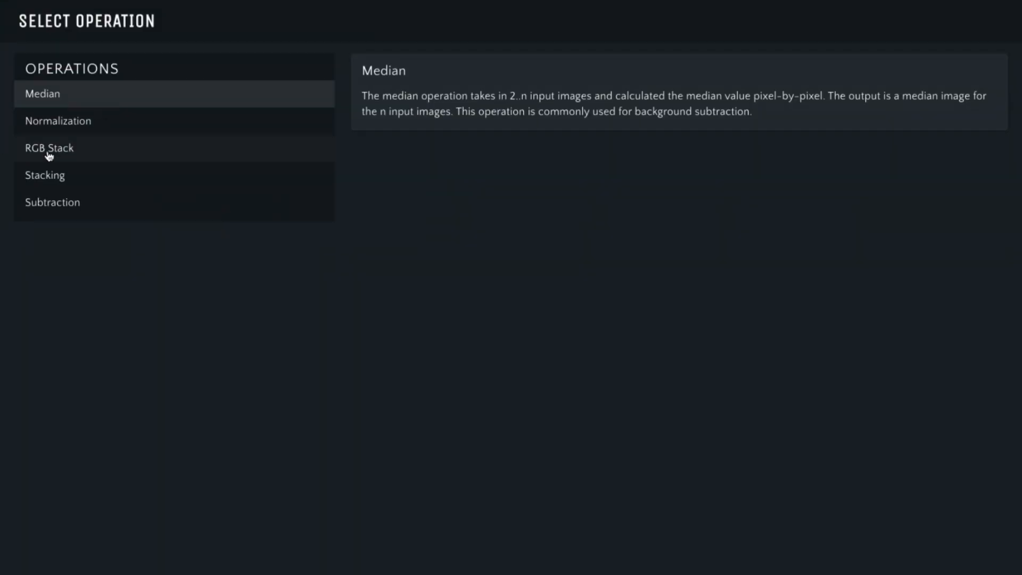
# Step: Set up a new RGB Stack with M110 rp as red, V as green, B as blue
pyautogui.click(47, 149)
pyautogui.click(1010, 559)
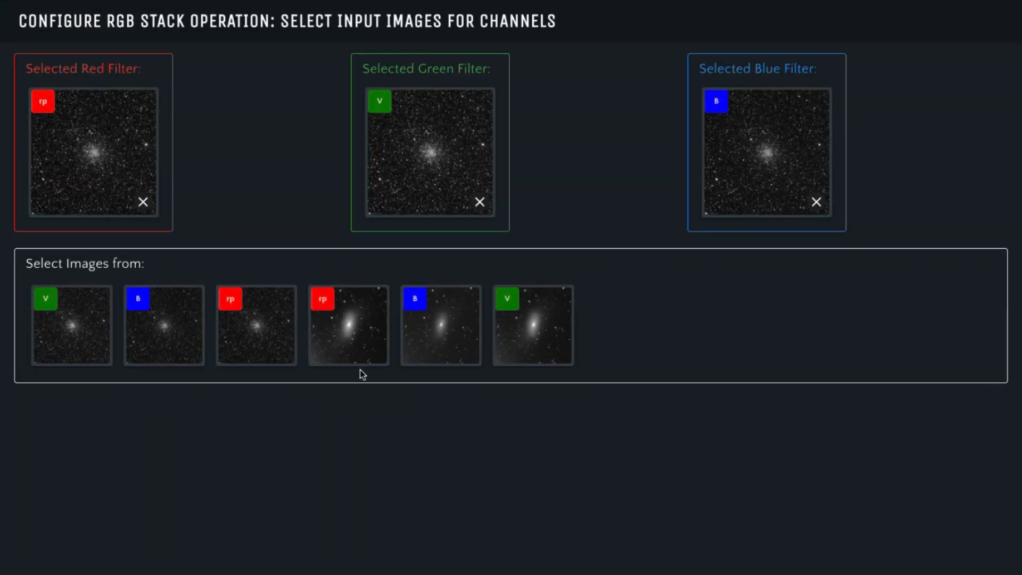
pyautogui.click(142, 202)
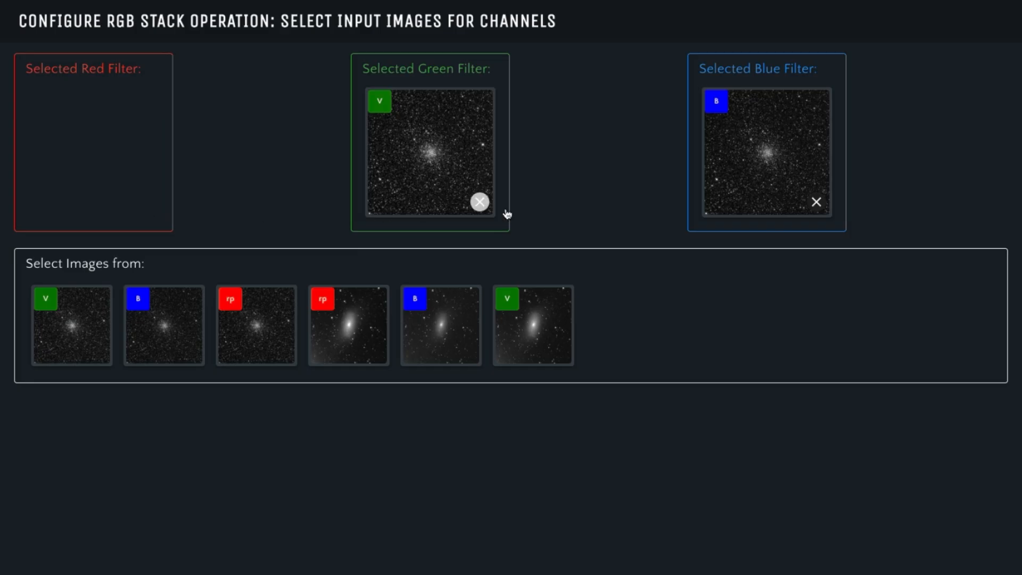
pyautogui.click(816, 204)
pyautogui.moveTo(520, 331); pyautogui.dragTo(425, 154)
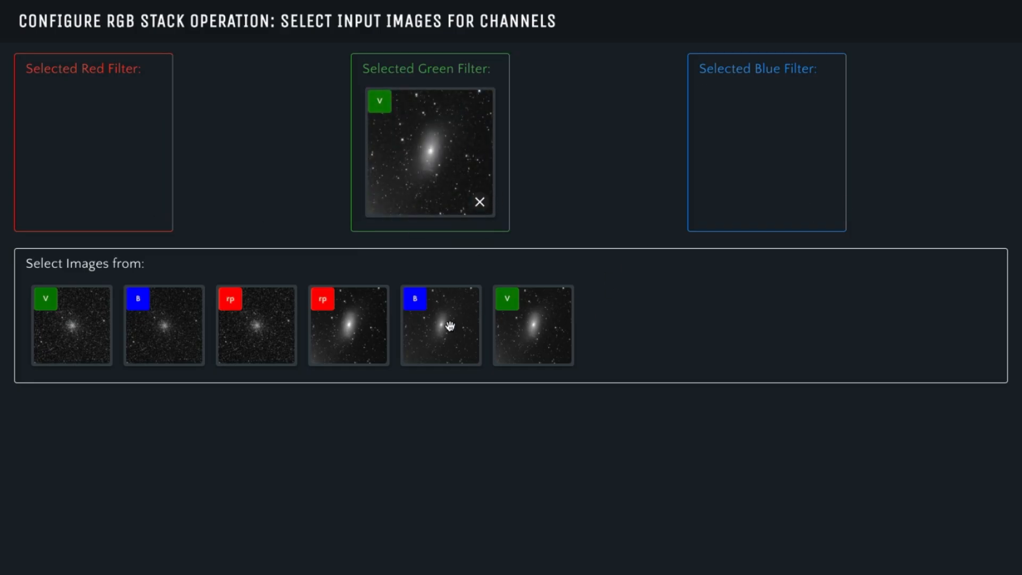
pyautogui.moveTo(449, 324); pyautogui.dragTo(737, 159)
pyautogui.moveTo(366, 342); pyautogui.dragTo(90, 167)
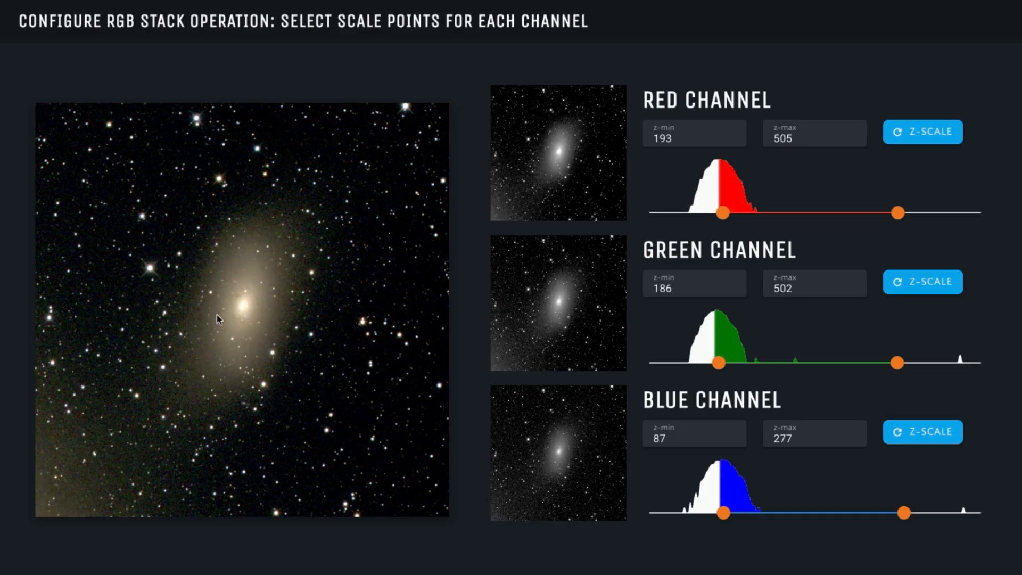
# Step: Lower the channel upper limits to red 278, green 282, blue 140 and finish the stack
pyautogui.moveTo(898, 213); pyautogui.dragTo(767, 220)
pyautogui.moveTo(898, 363); pyautogui.dragTo(775, 367)
pyautogui.moveTo(905, 522); pyautogui.dragTo(777, 534)
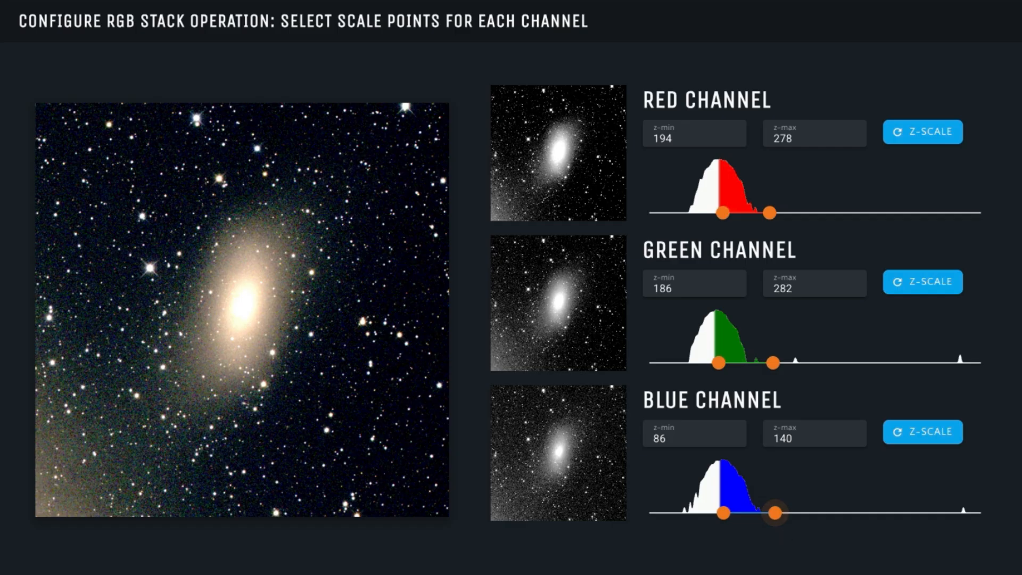
pyautogui.press('Return')
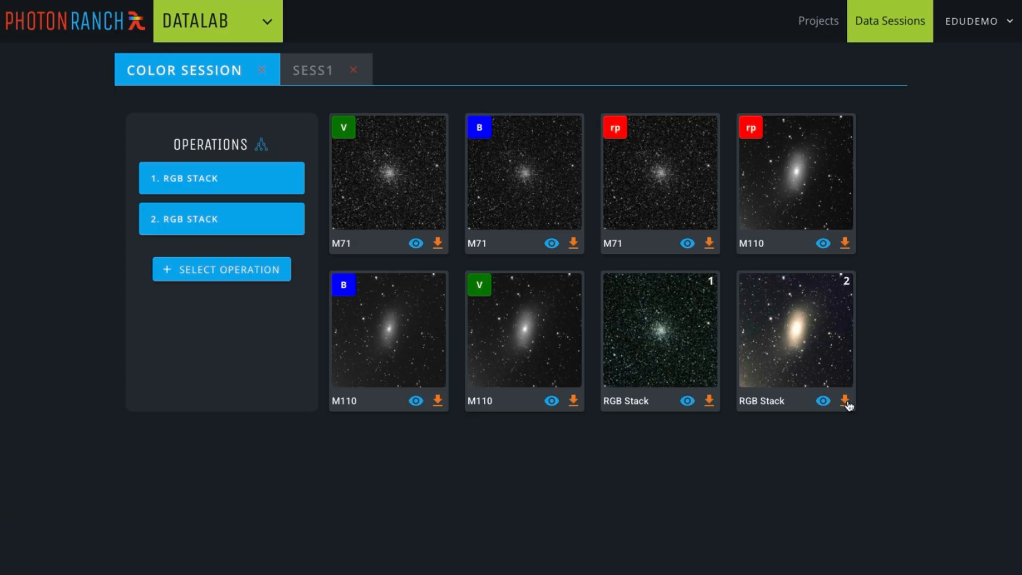
# Step: Download the RGB Stack 2 (M110) composite as a .JPG file
pyautogui.moveTo(846, 404)
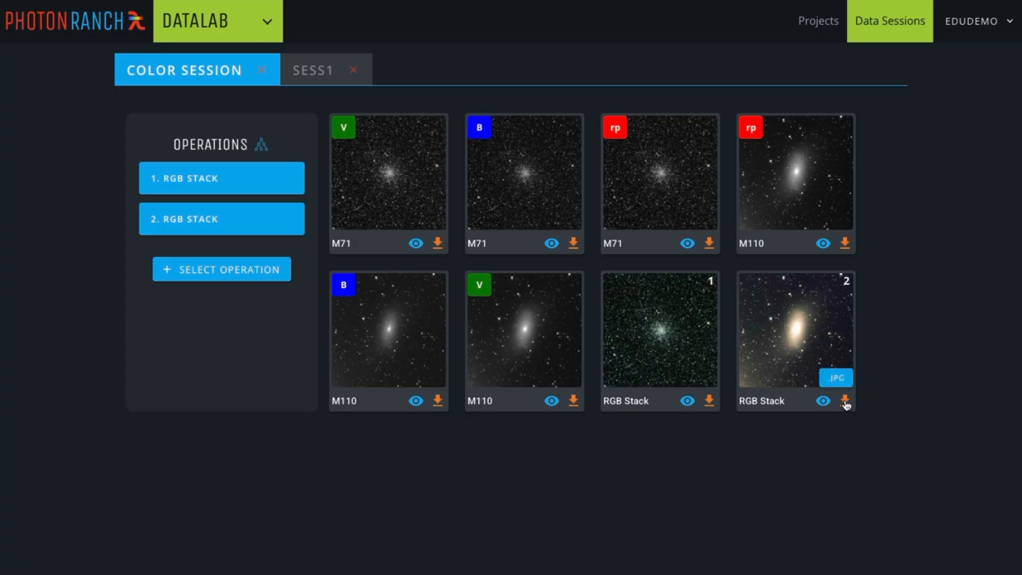
pyautogui.click(844, 401)
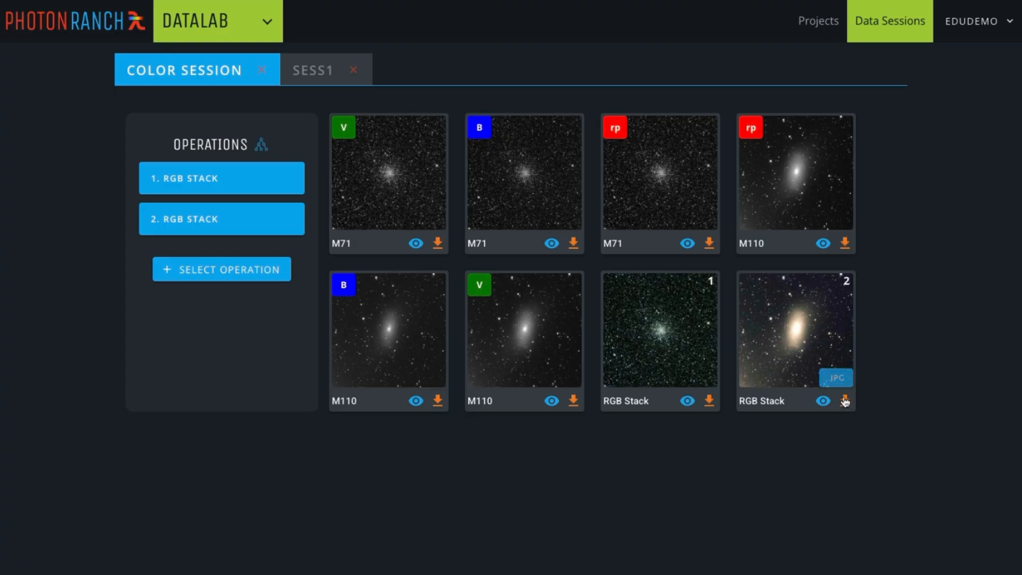